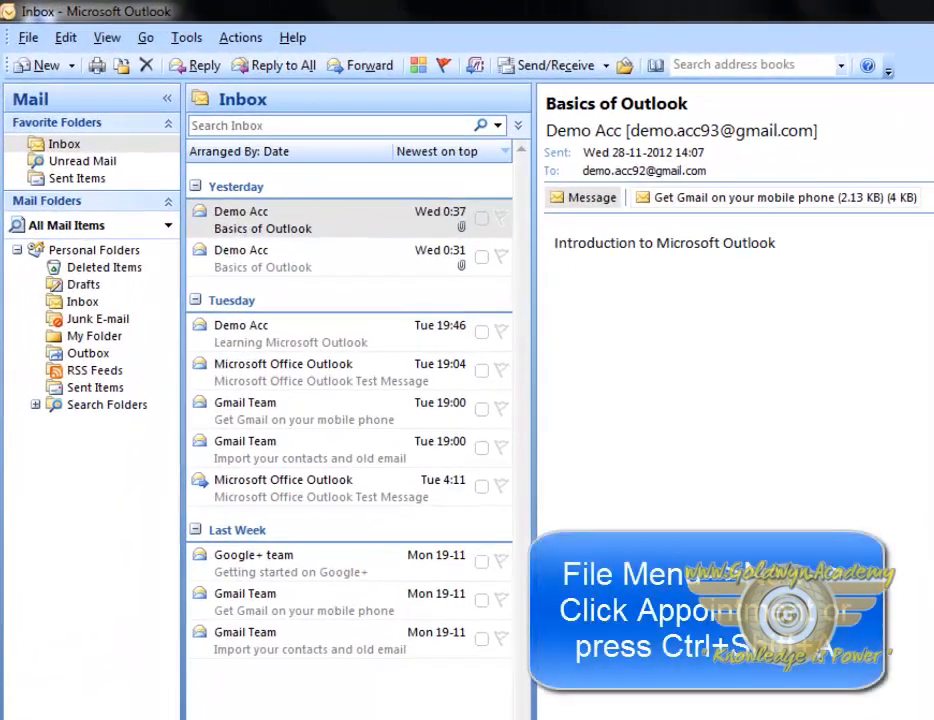
Create a new calendar appointment from the mail window
click(28, 38)
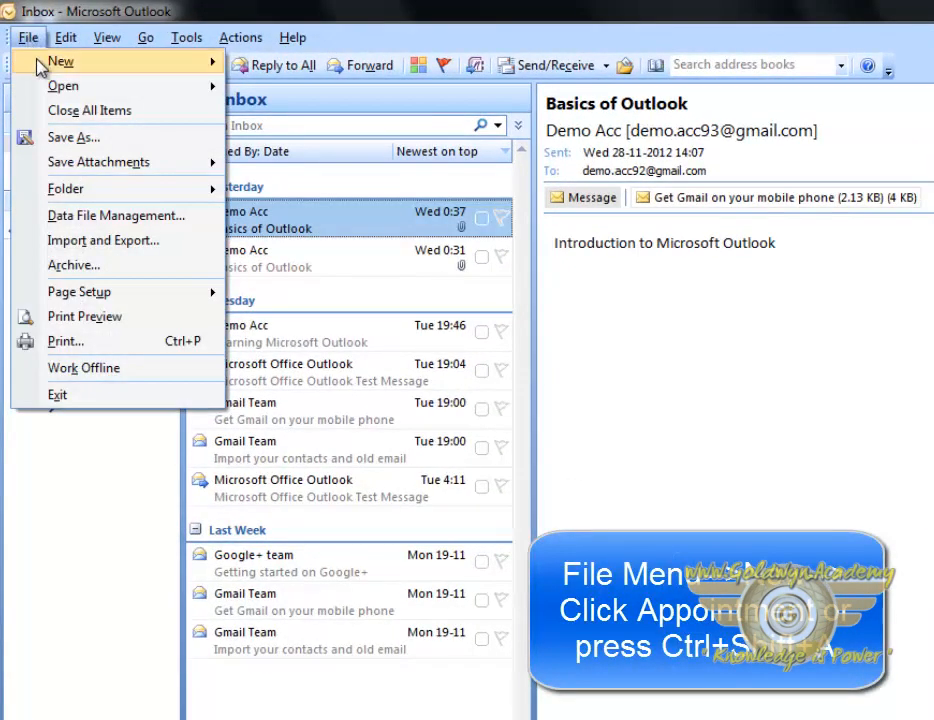
mouse_move(35, 62)
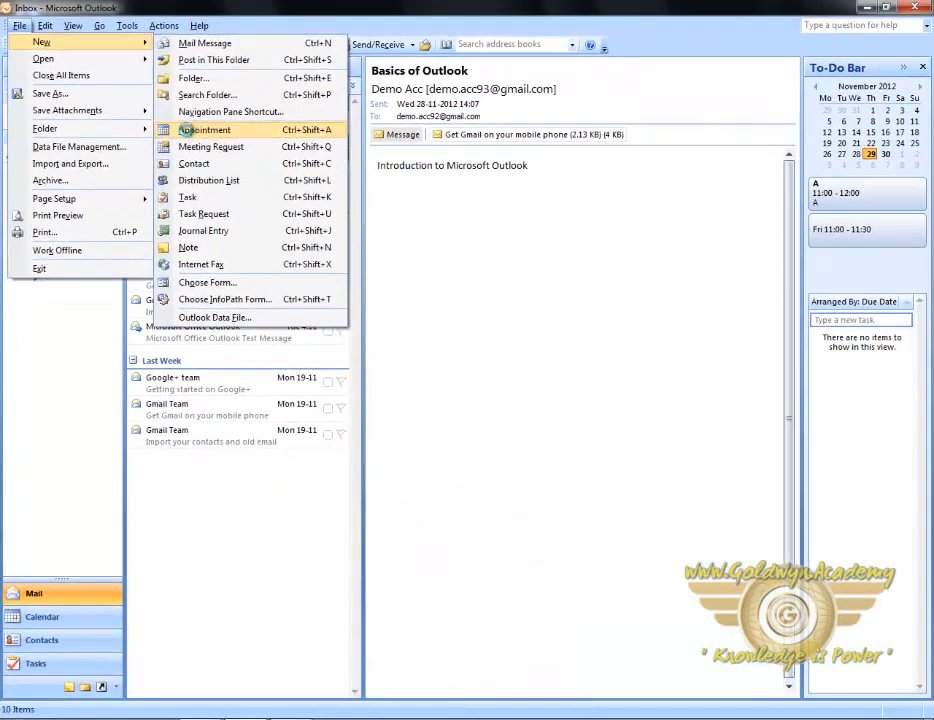
click(186, 131)
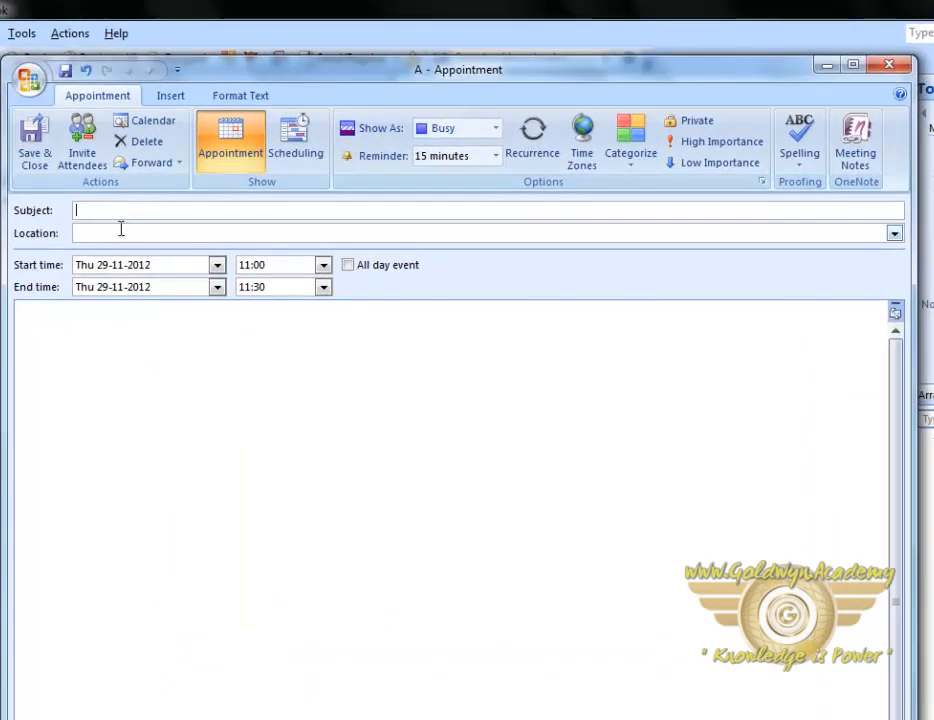
Fill in the appointment as Workshop at Saket 108, 11:00 to 12:00, with the note Technical Workshop and a 10-minute reminder
click(121, 229)
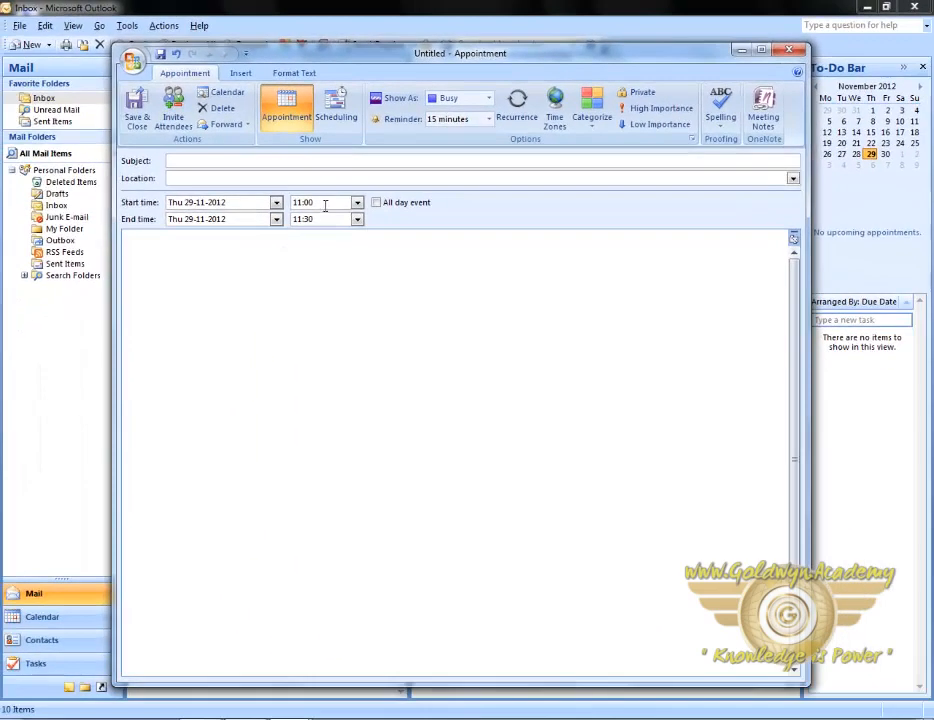
click(357, 203)
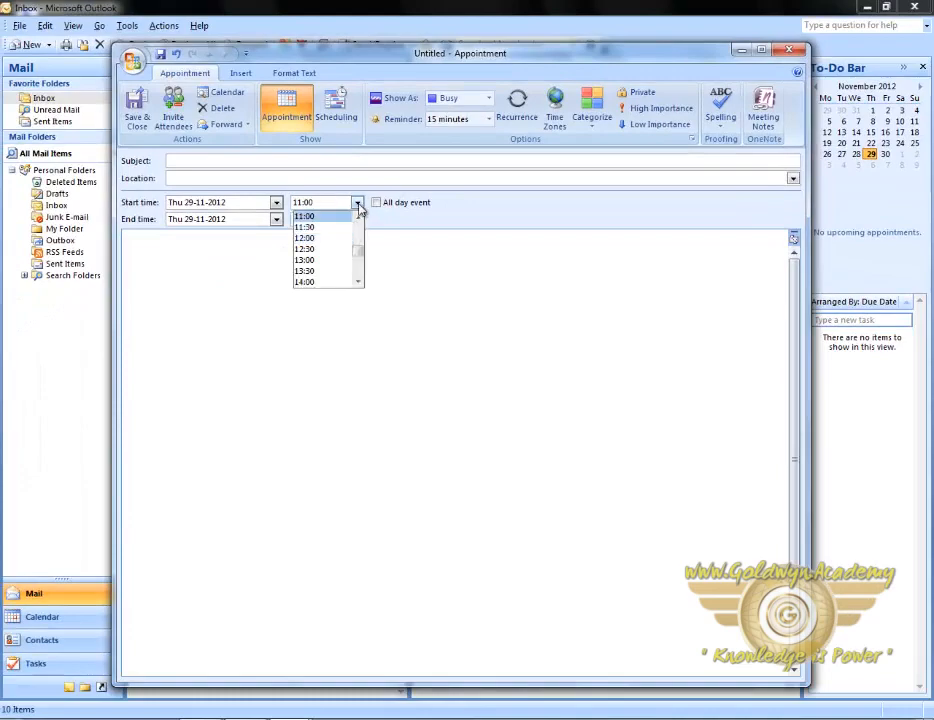
click(357, 204)
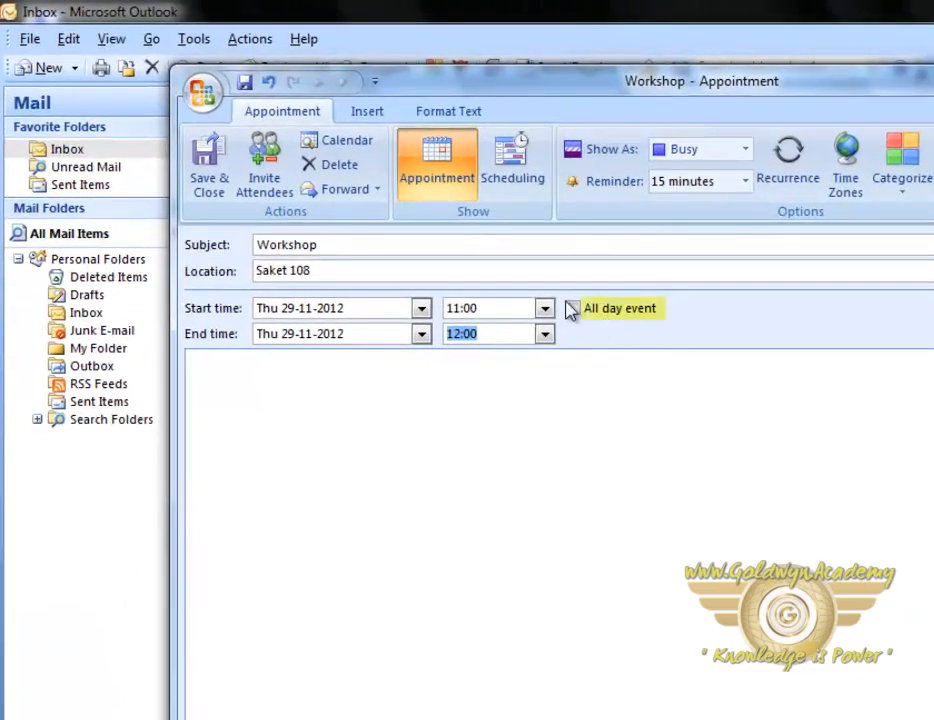
click(572, 313)
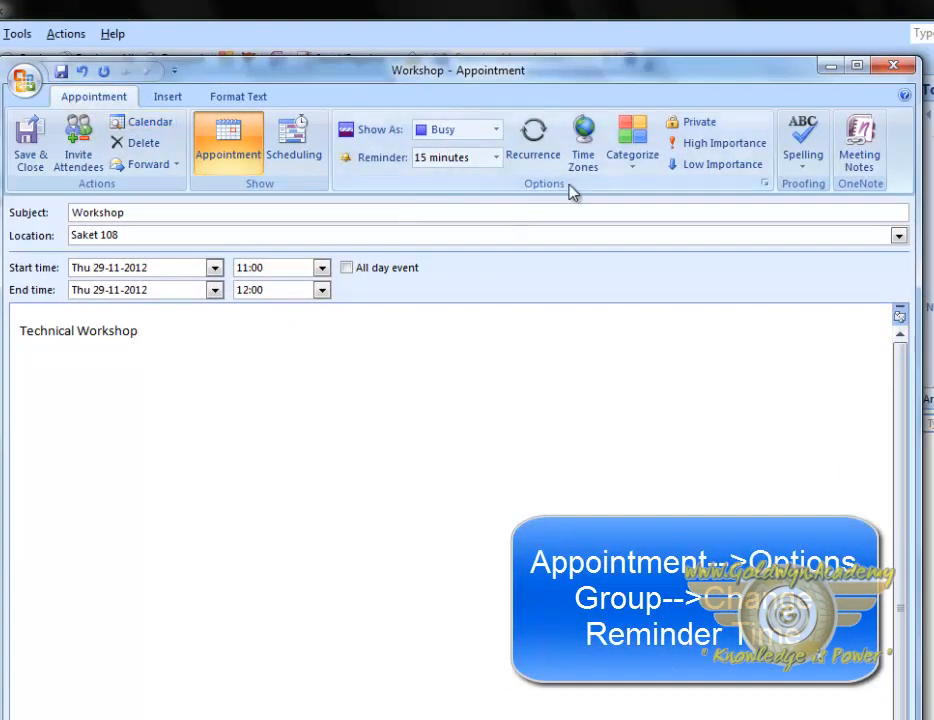
click(496, 159)
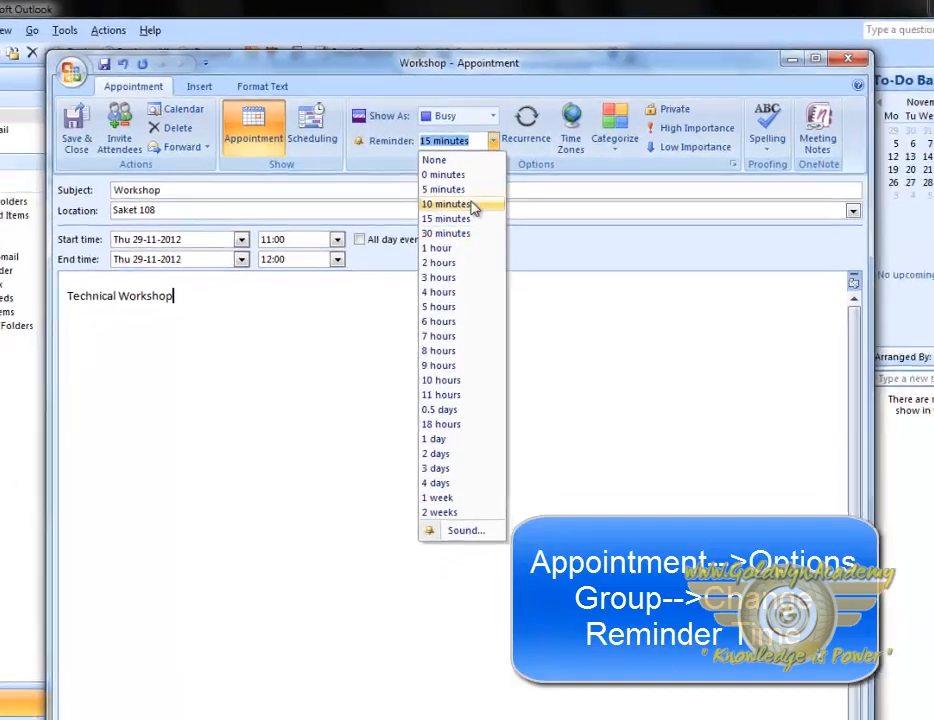
click(473, 206)
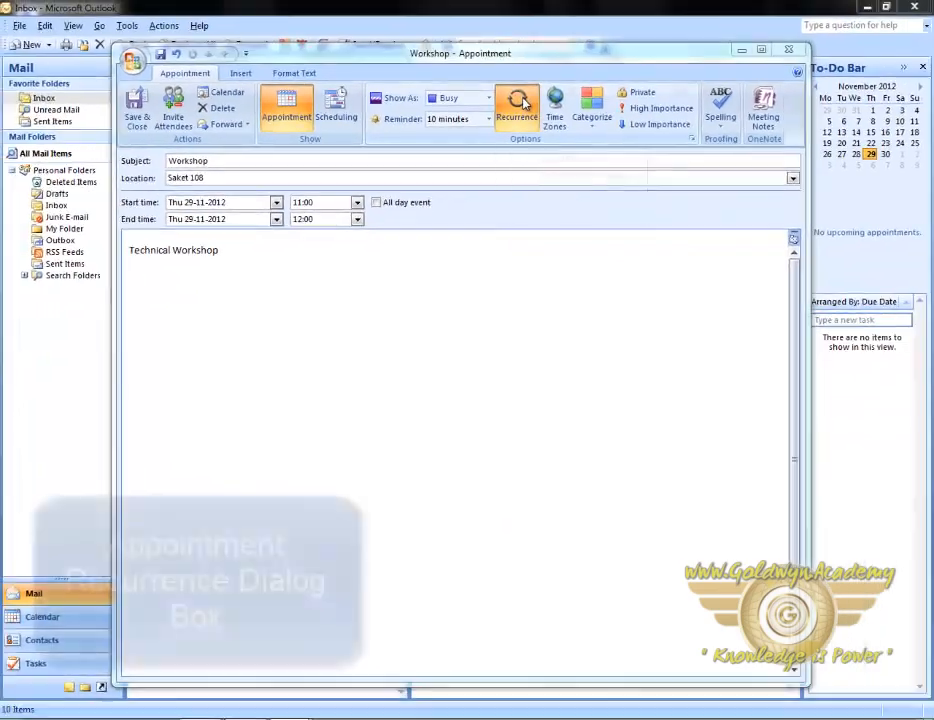
Make the appointment recur every week on Monday only, starting from 29-11-2012 and ending after 10 occurrences
click(520, 103)
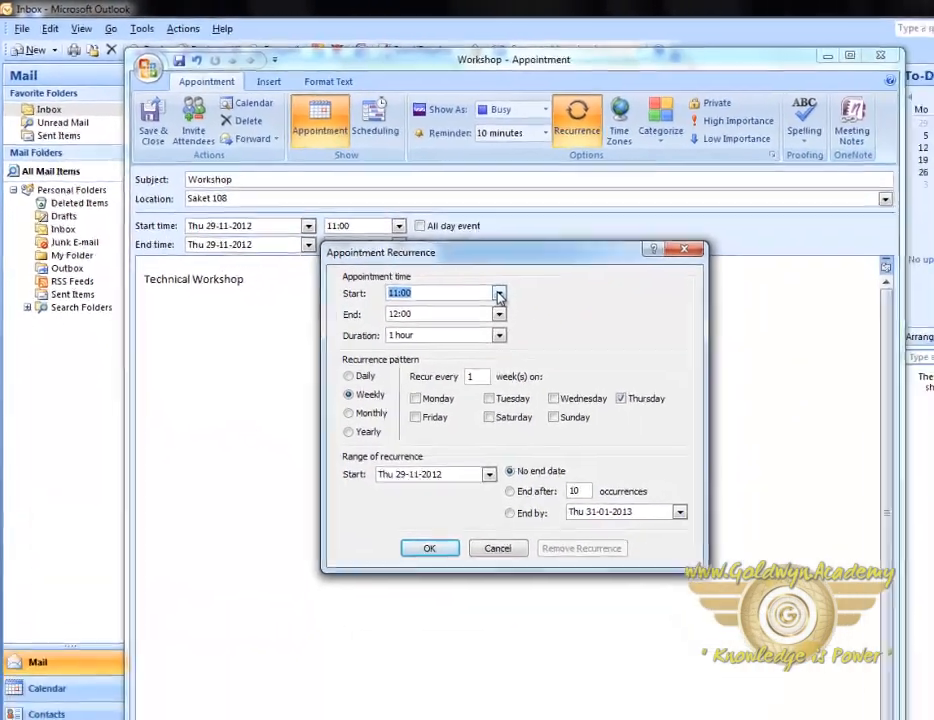
click(607, 495)
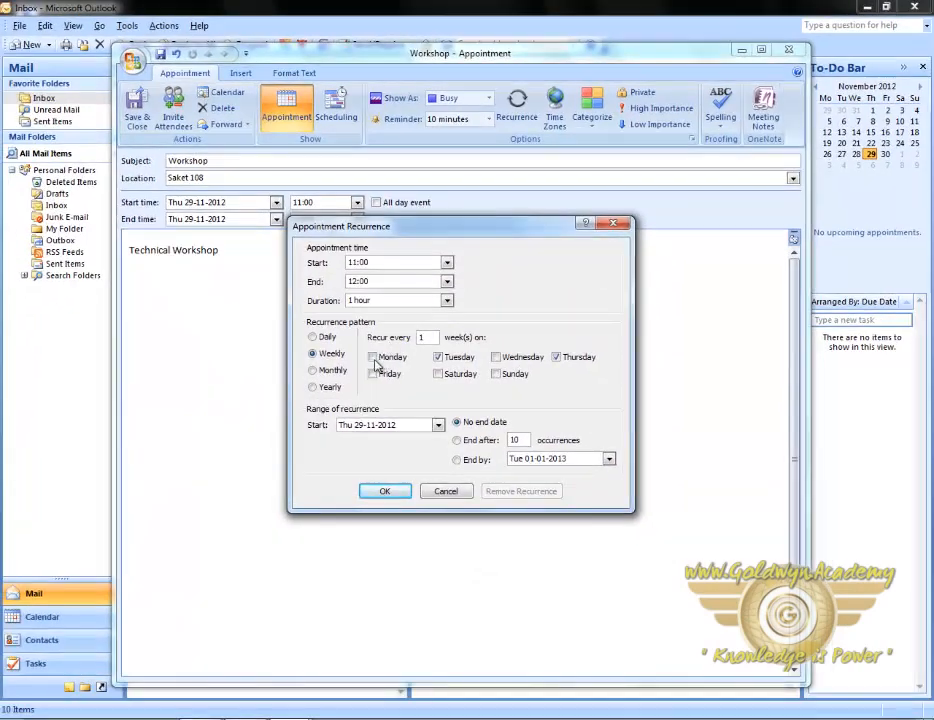
click(373, 357)
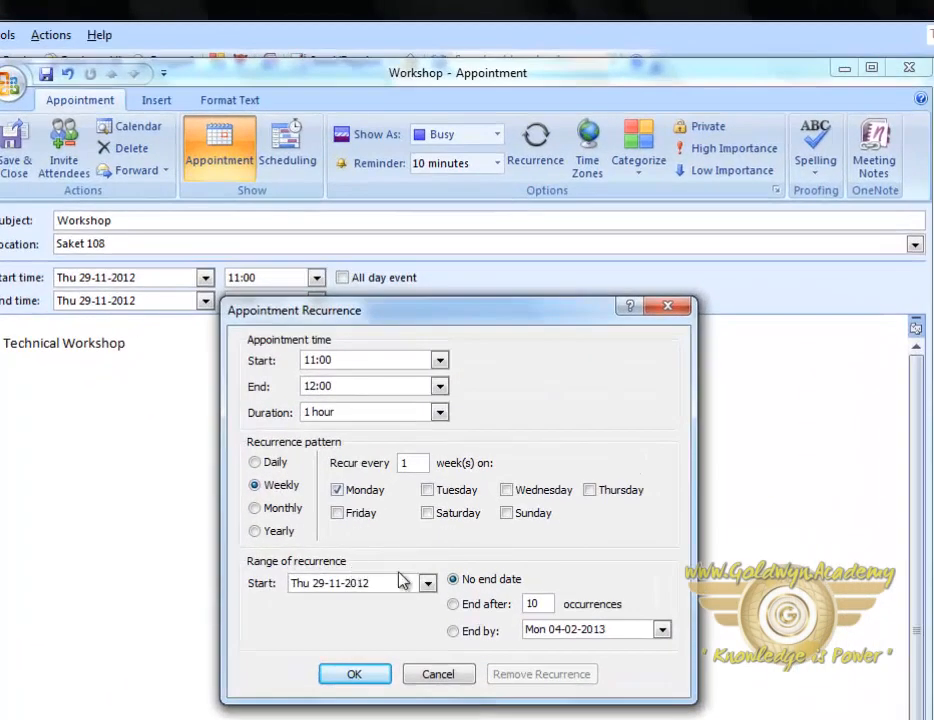
click(453, 604)
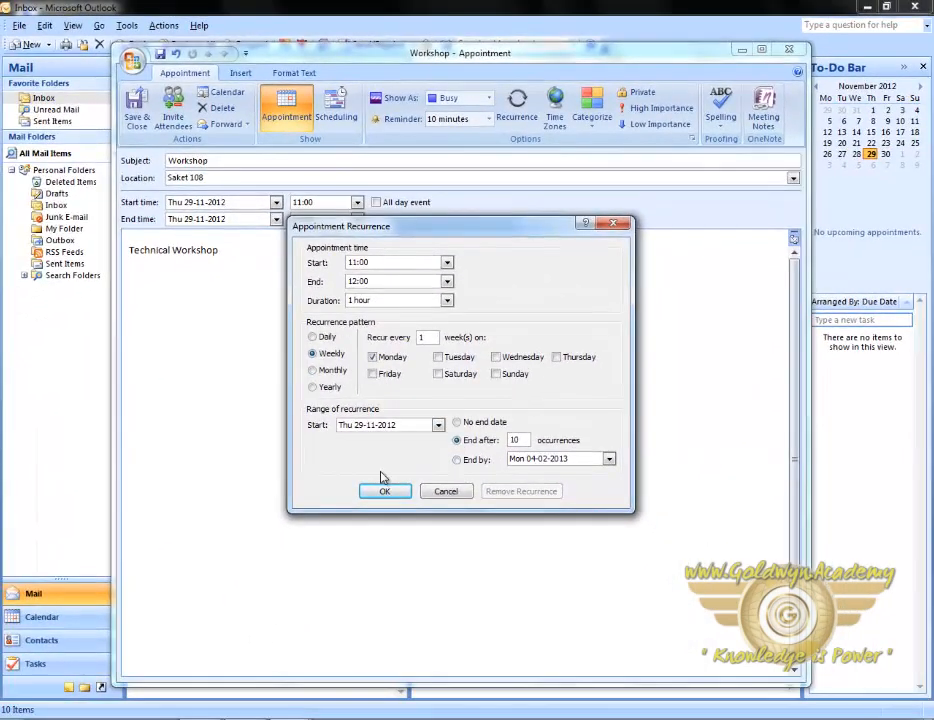
click(383, 491)
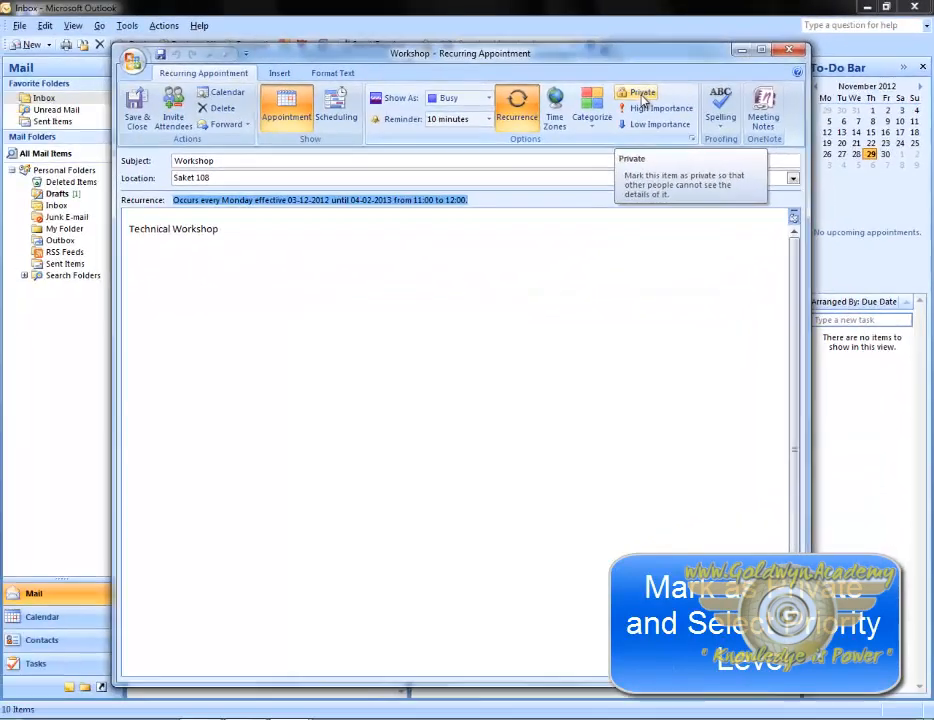
Mark the recurring Workshop appointment as private with high importance, and save and close it
click(467, 150)
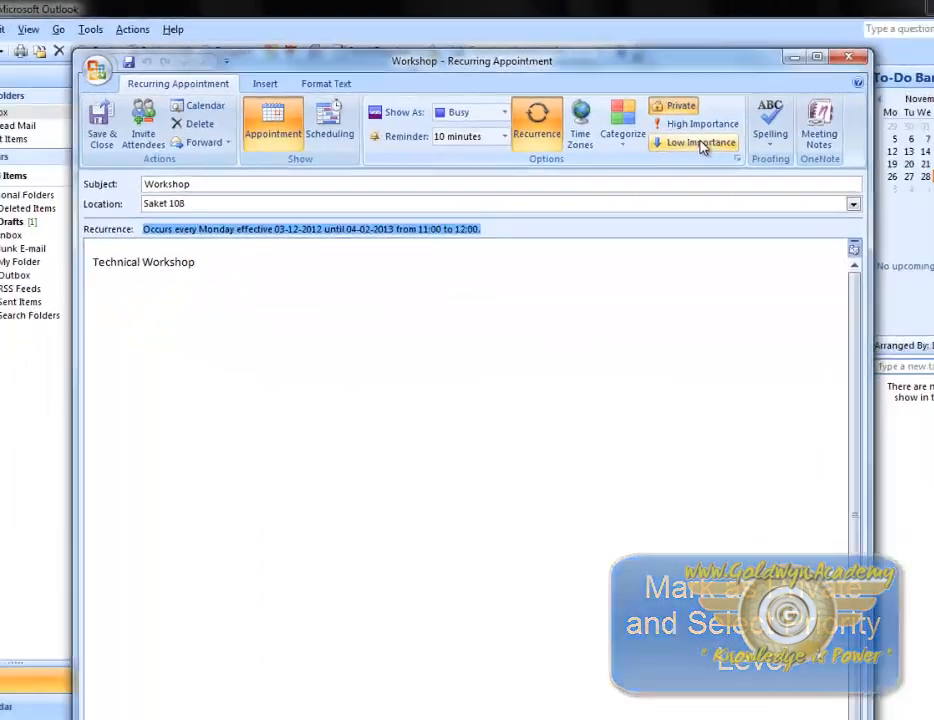
click(700, 124)
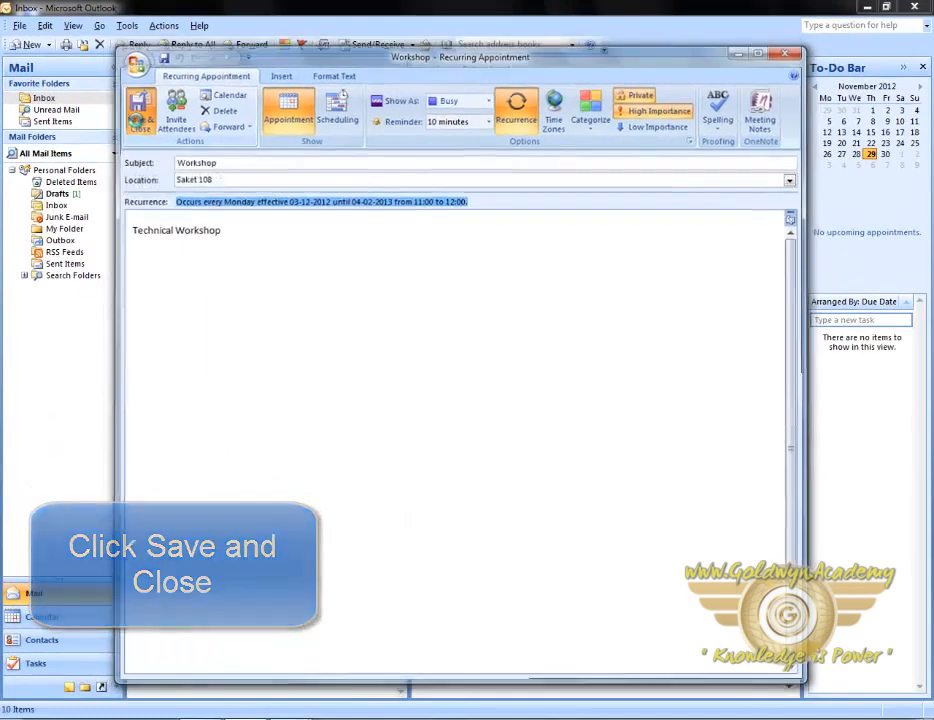
click(205, 188)
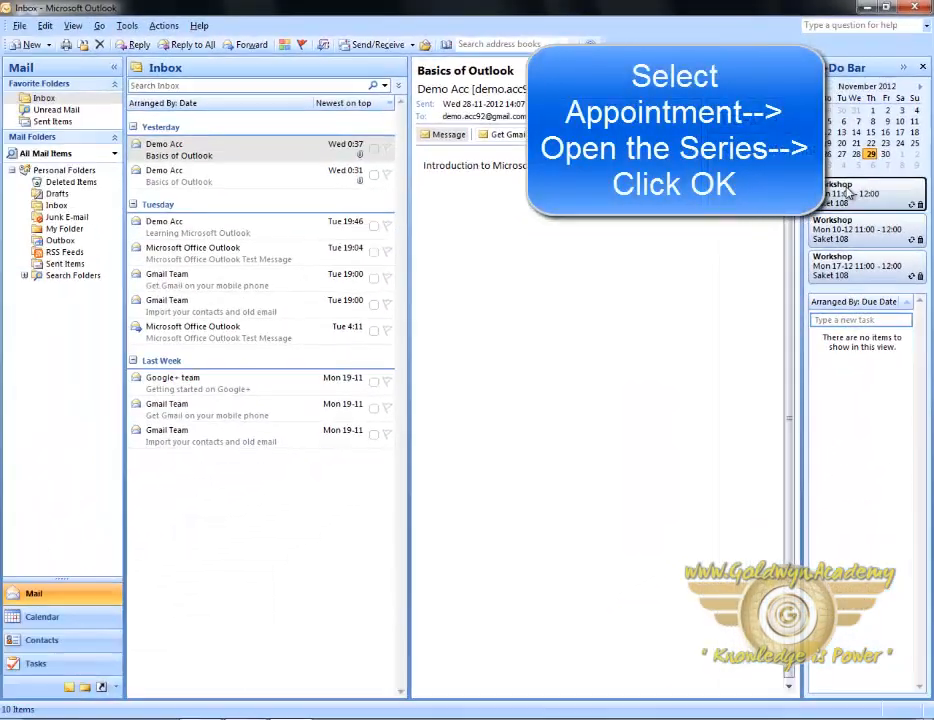
Open the entire series of the recurring Workshop appointment instead of the single occurrence
double_click(848, 193)
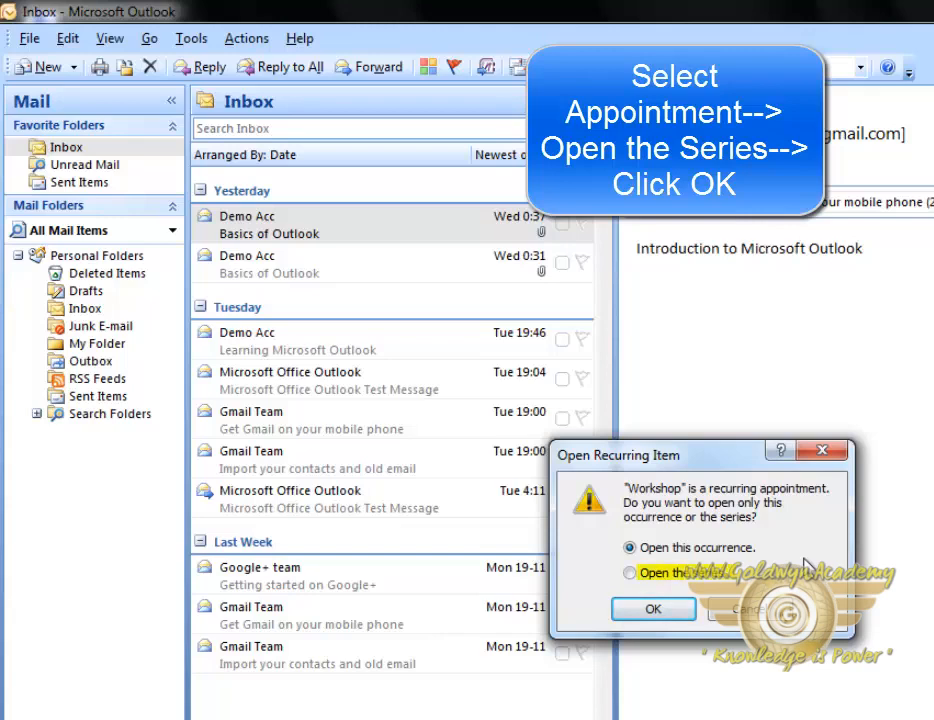
click(629, 573)
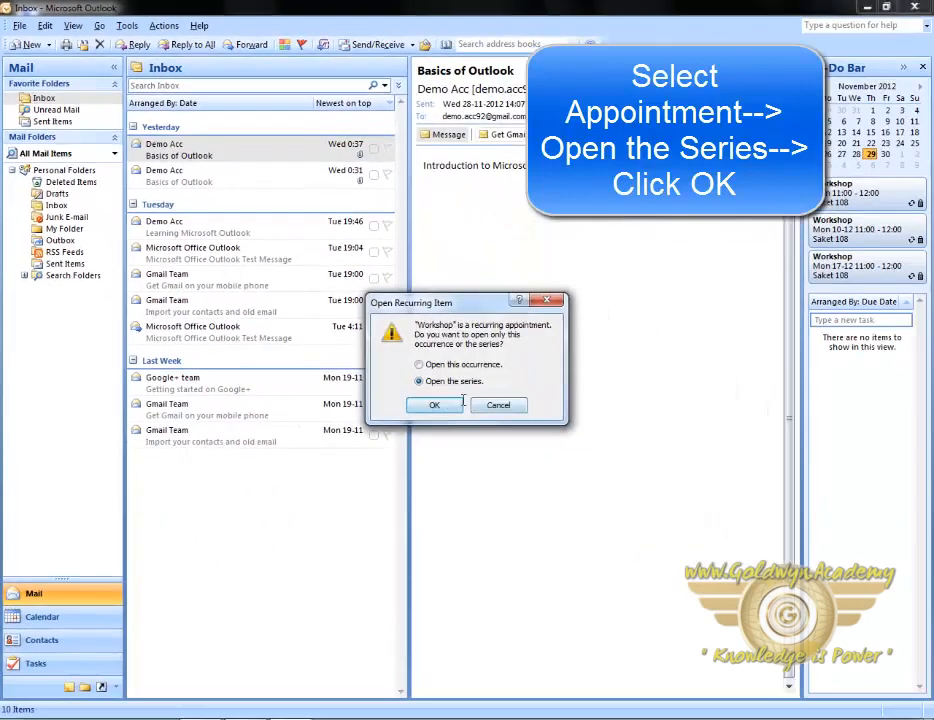
click(676, 608)
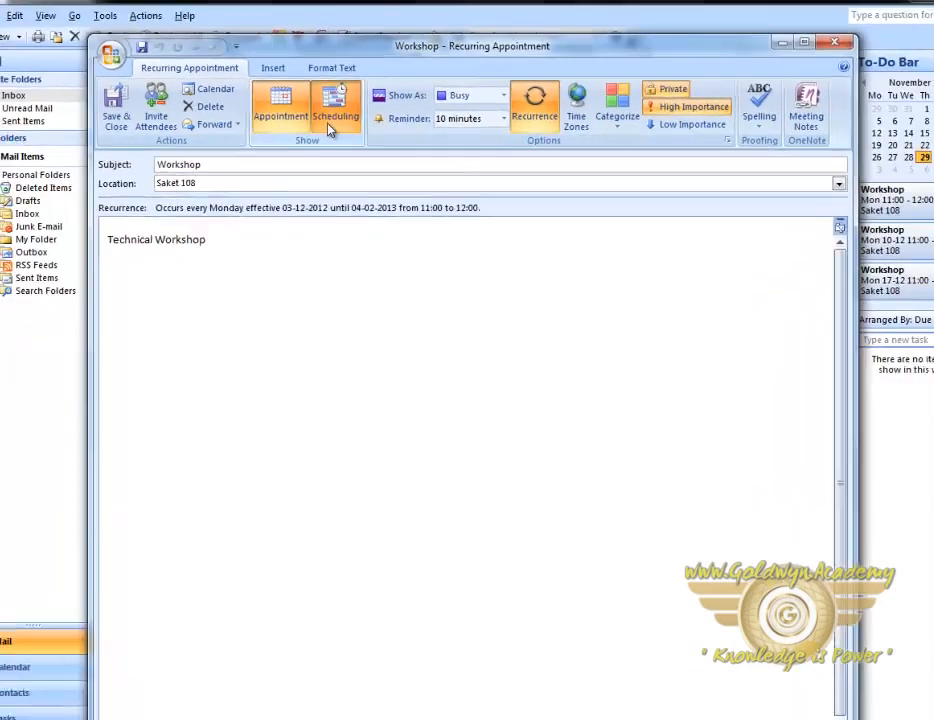
Review the scheduling view of the Workshop series through the 10 December 2012 occurrence
click(333, 100)
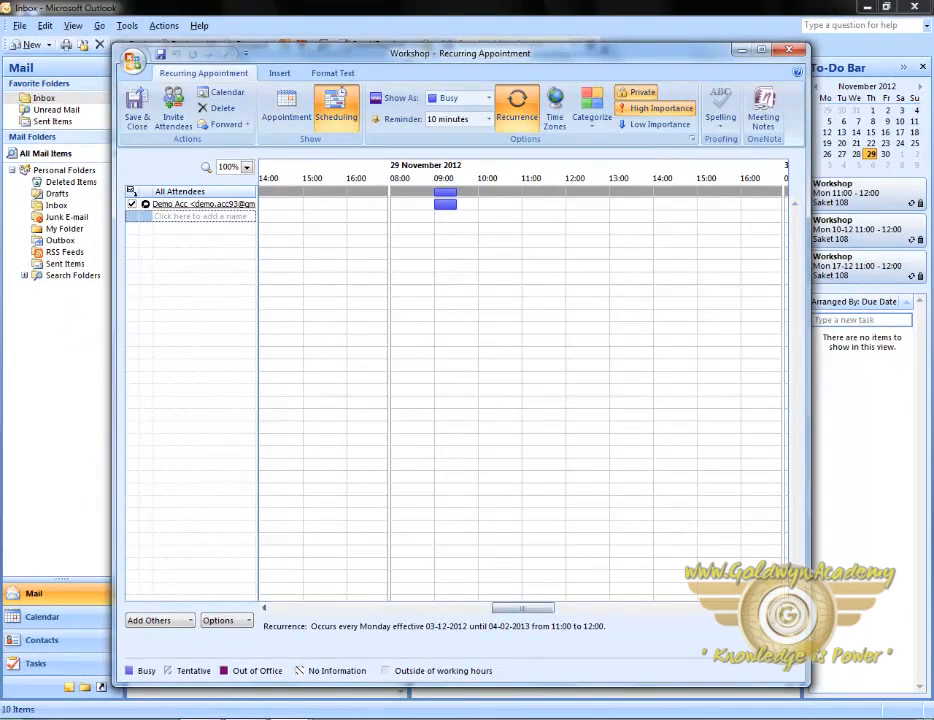
scroll(491, 208, right, 10)
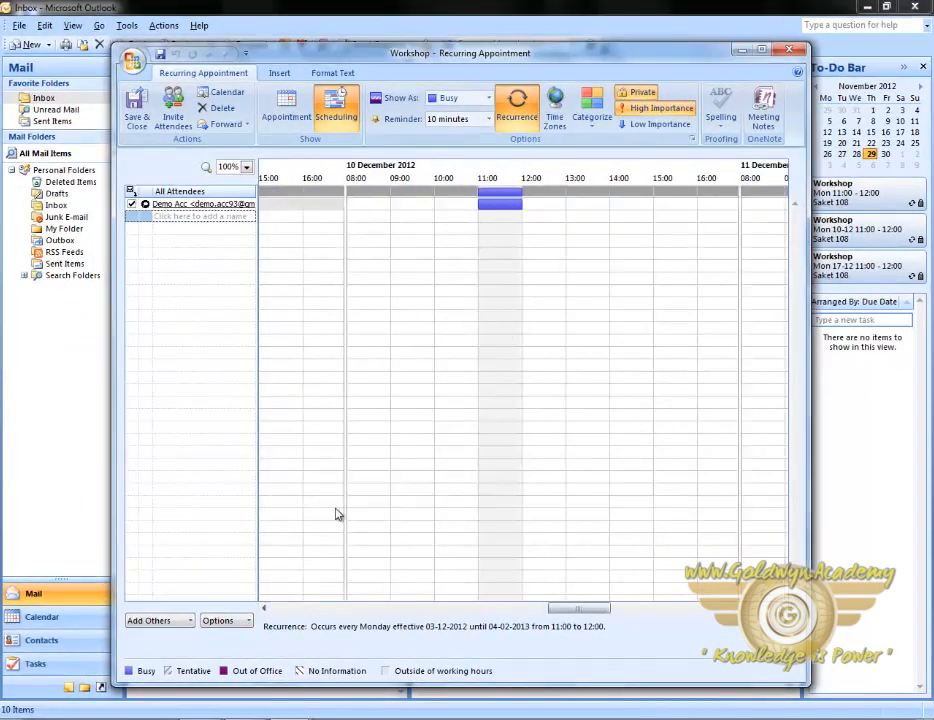
Remove the recurrence from the Workshop appointment, and save and close it
click(287, 110)
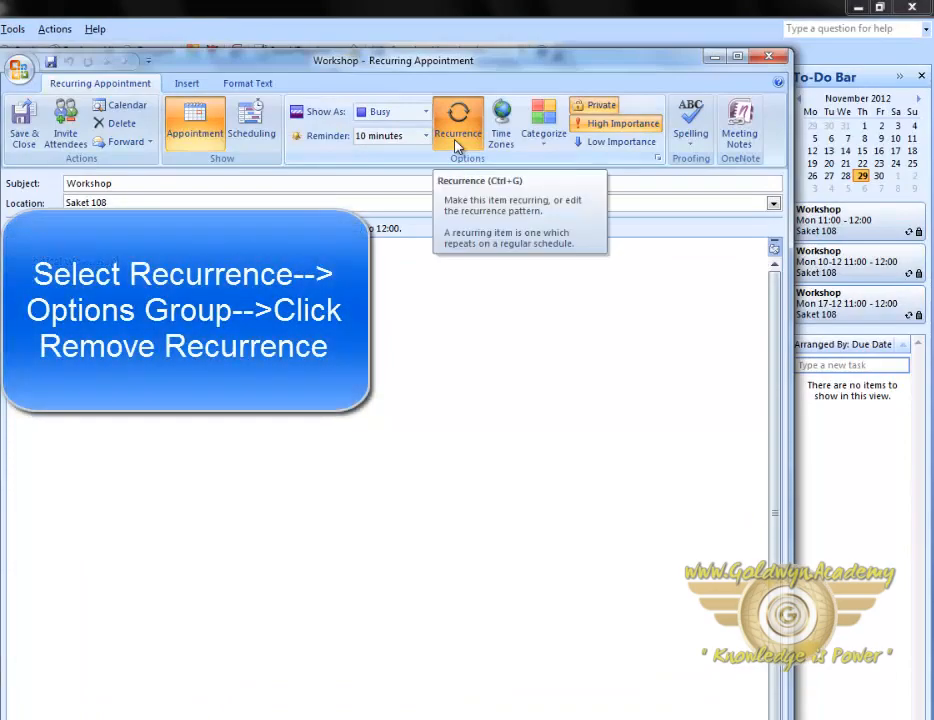
click(457, 145)
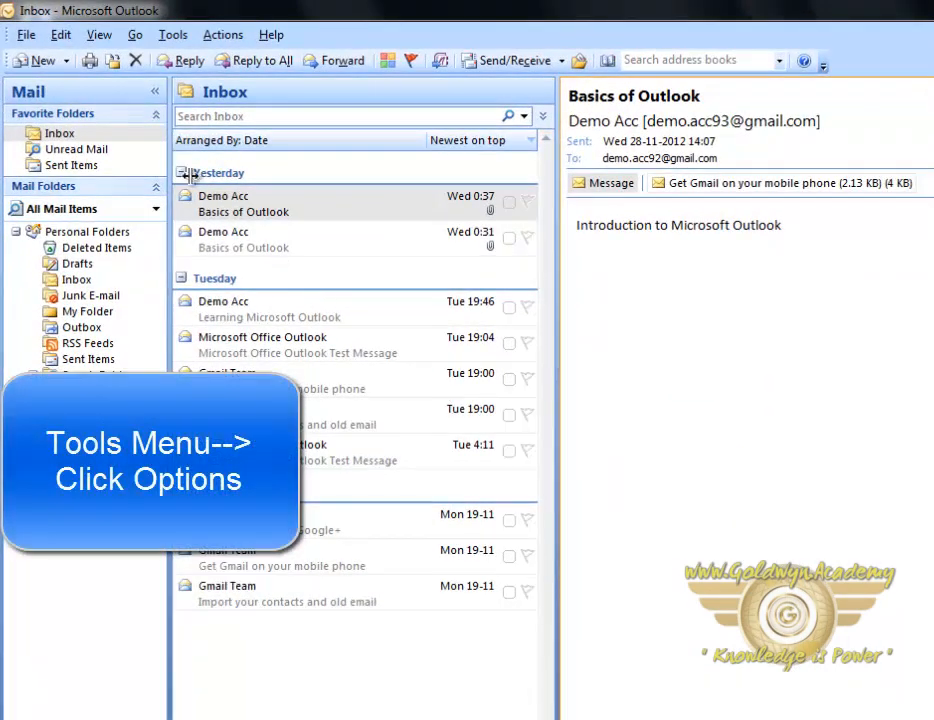
Turn off the default calendar reminder in the program options and apply the change
click(172, 35)
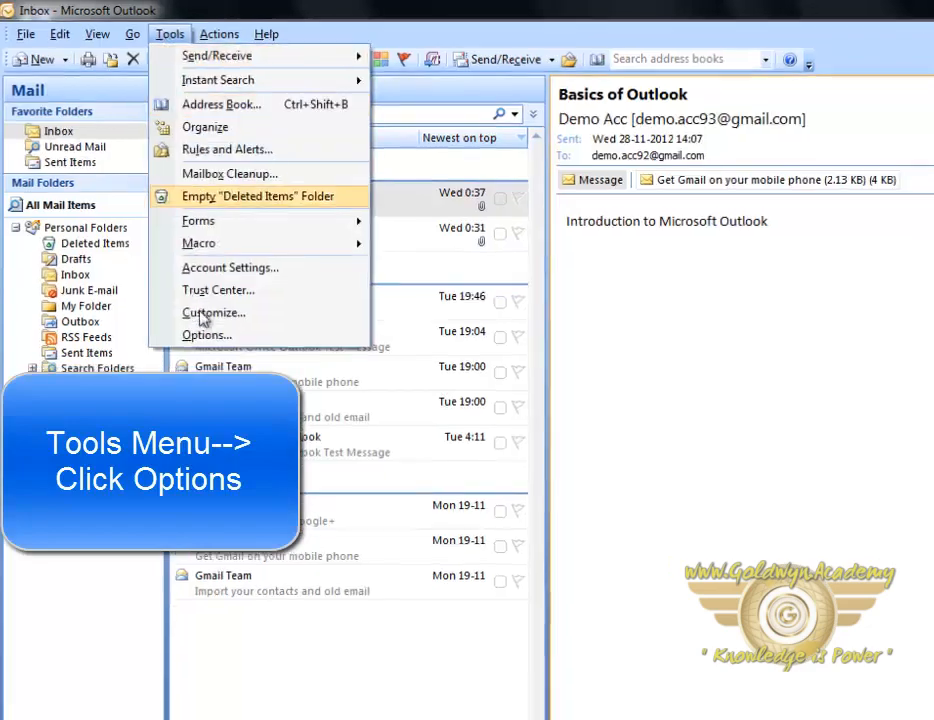
click(206, 335)
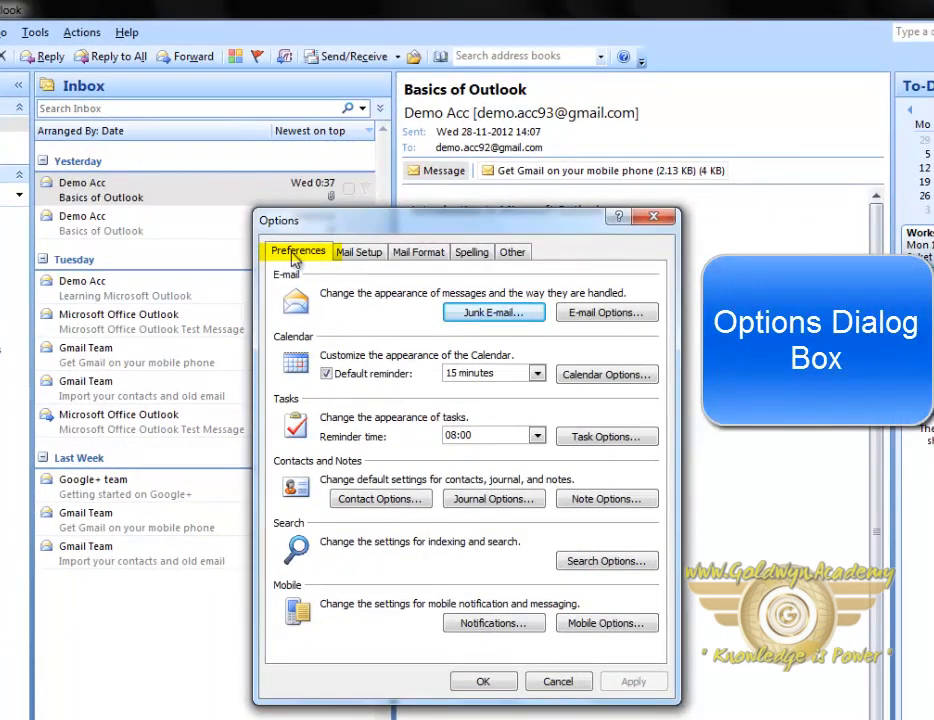
click(326, 374)
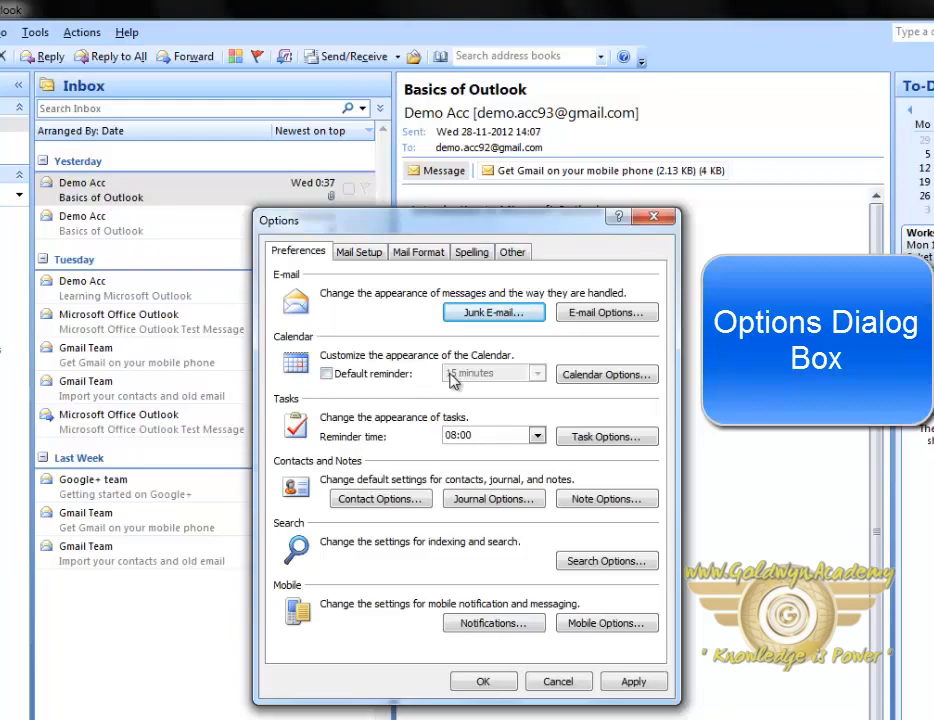
click(626, 682)
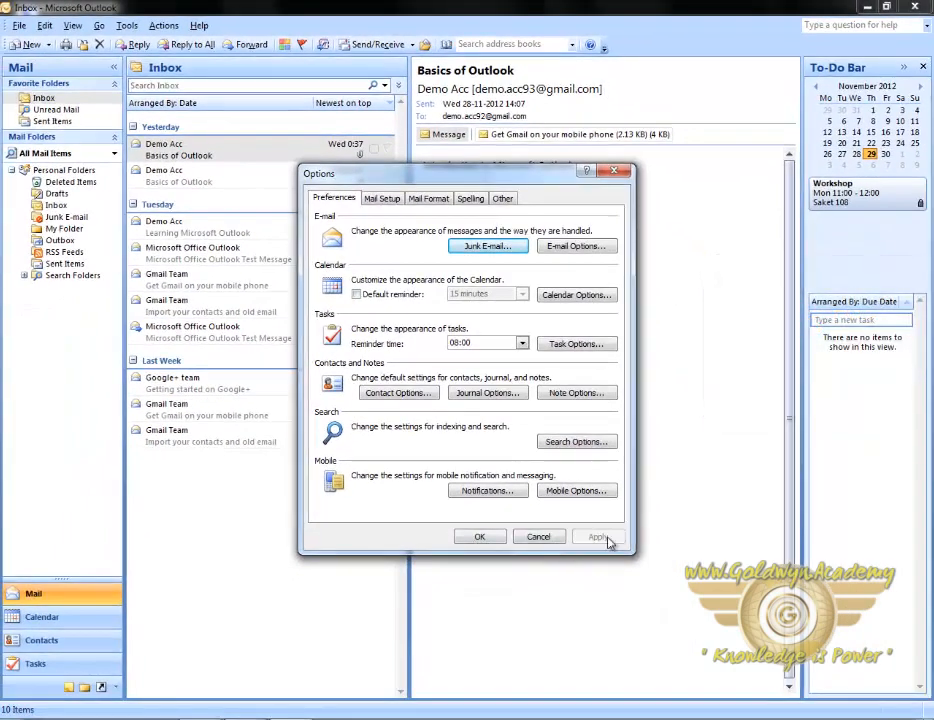
click(478, 537)
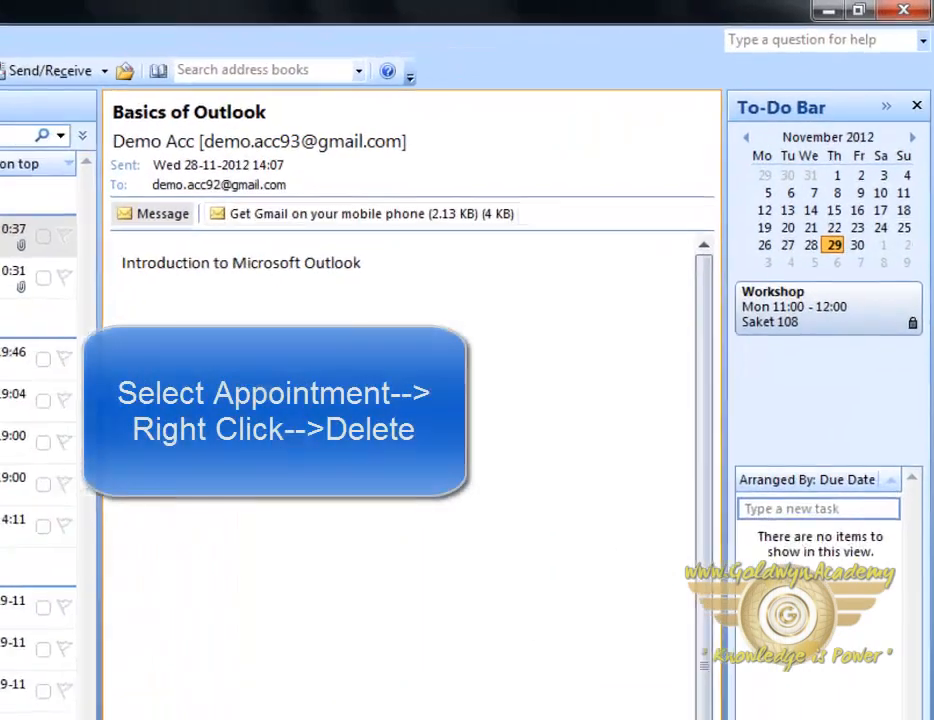
Delete the upcoming Workshop appointment scheduled for Monday 11:00 to 12:00
click(781, 345)
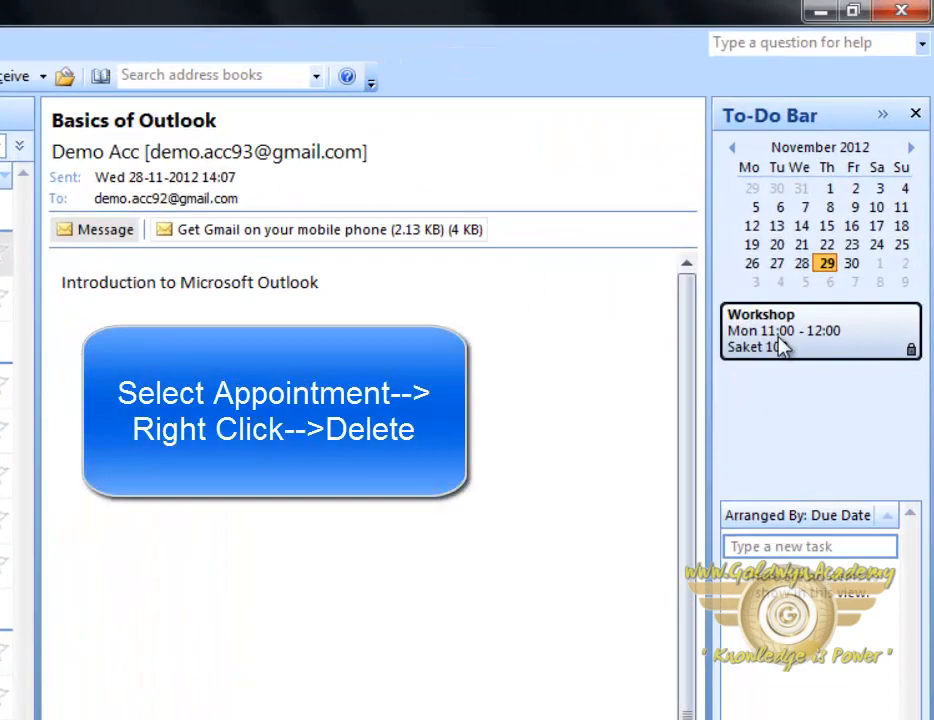
right_click(781, 345)
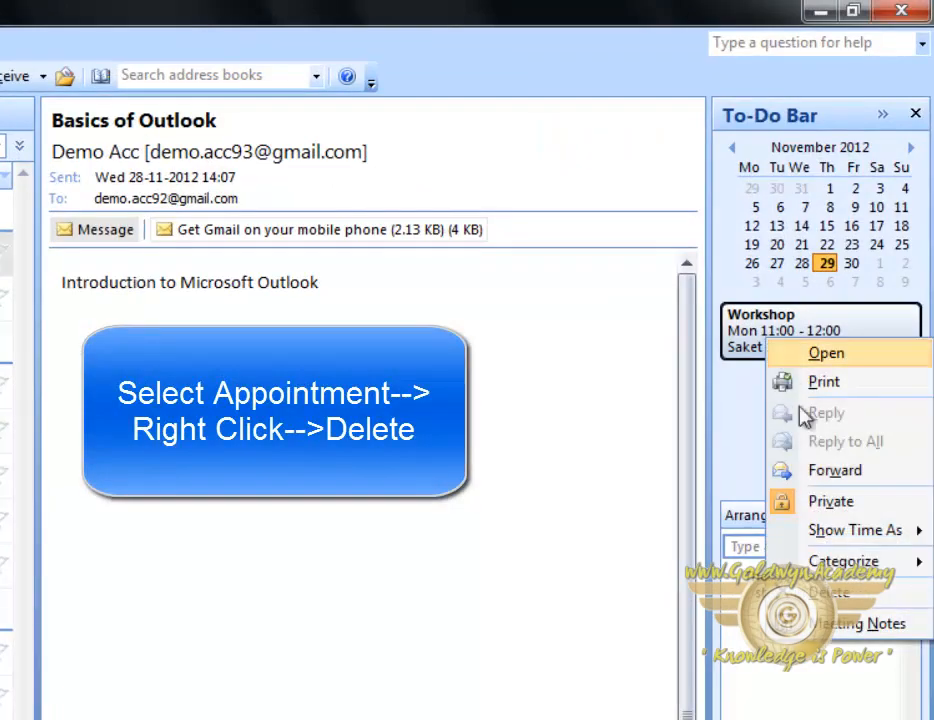
click(830, 593)
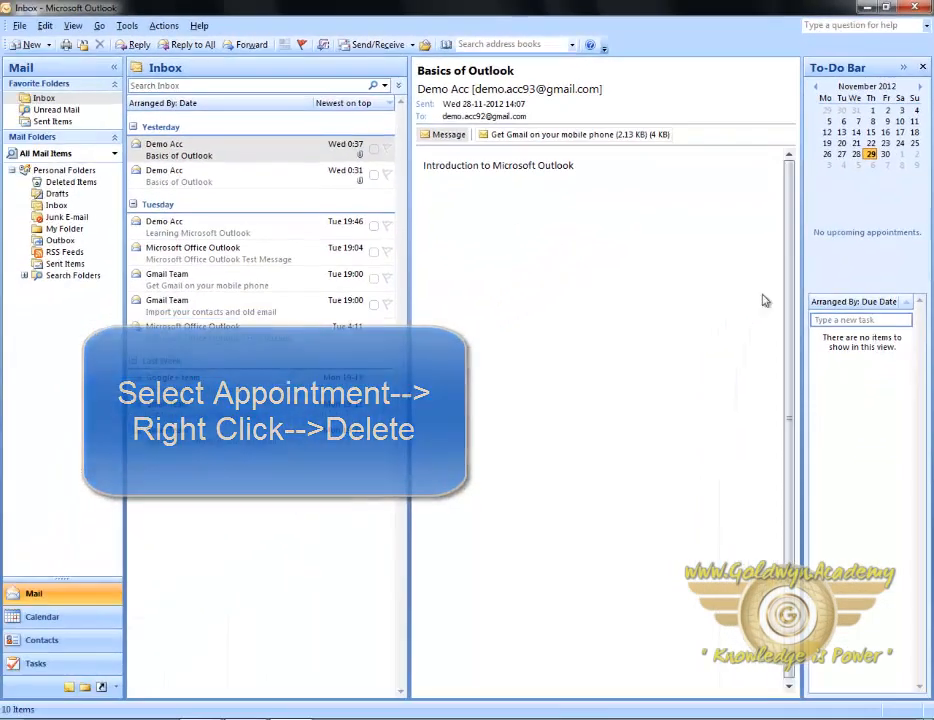